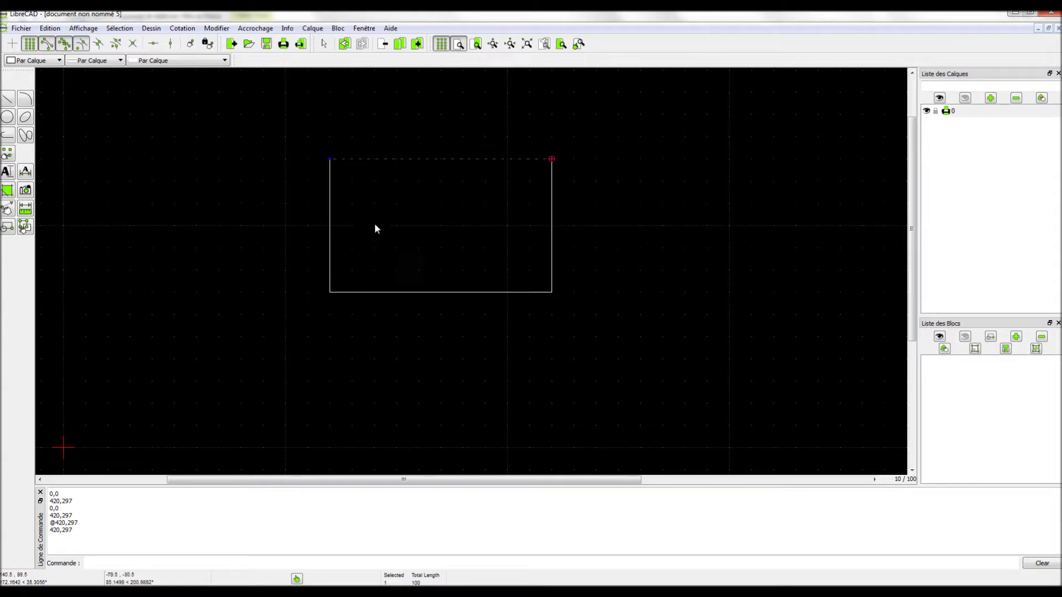
Add the rectangle's right, bottom and left sides to the selection one by one, and clear the selection.
left_click(552, 208)
left_click(503, 293)
left_click(330, 255)
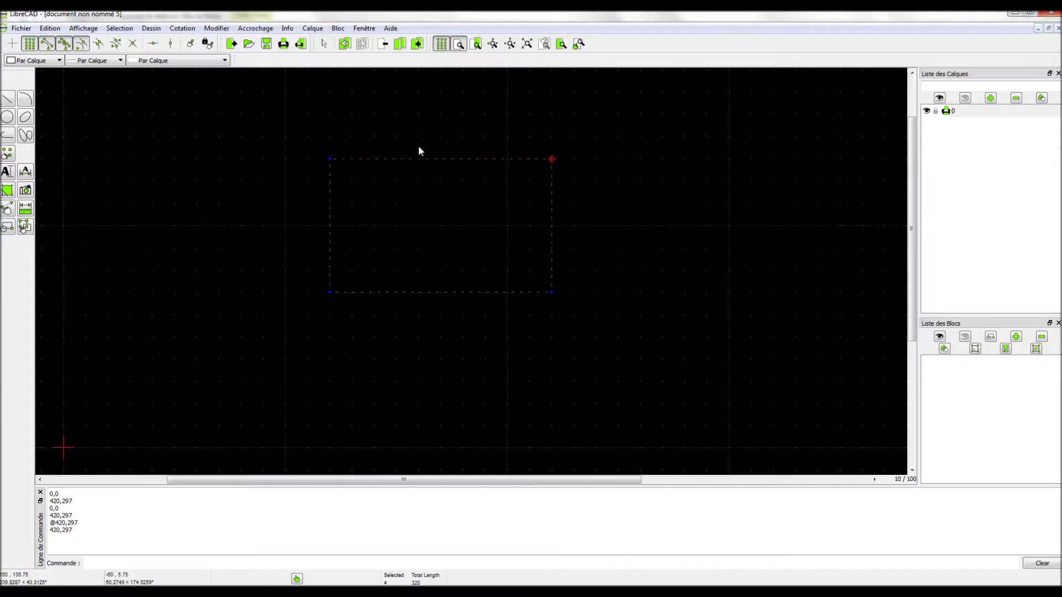
key("Escape")
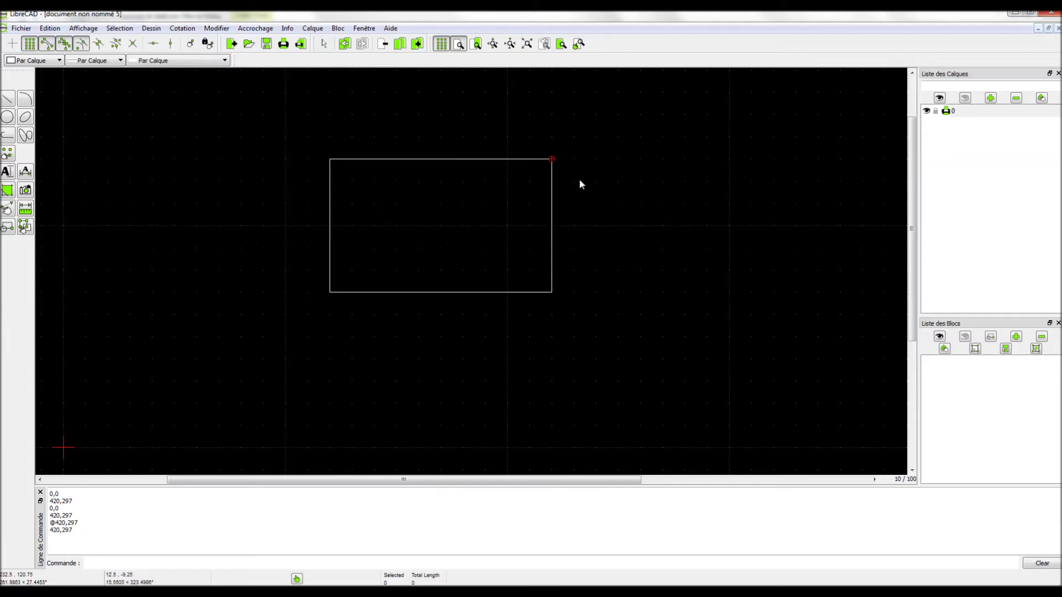
Select three sides of the rectangle with a right-to-left crossing window over its right part, and clear the selection.
middle_click_drag(574, 223, 599, 264)
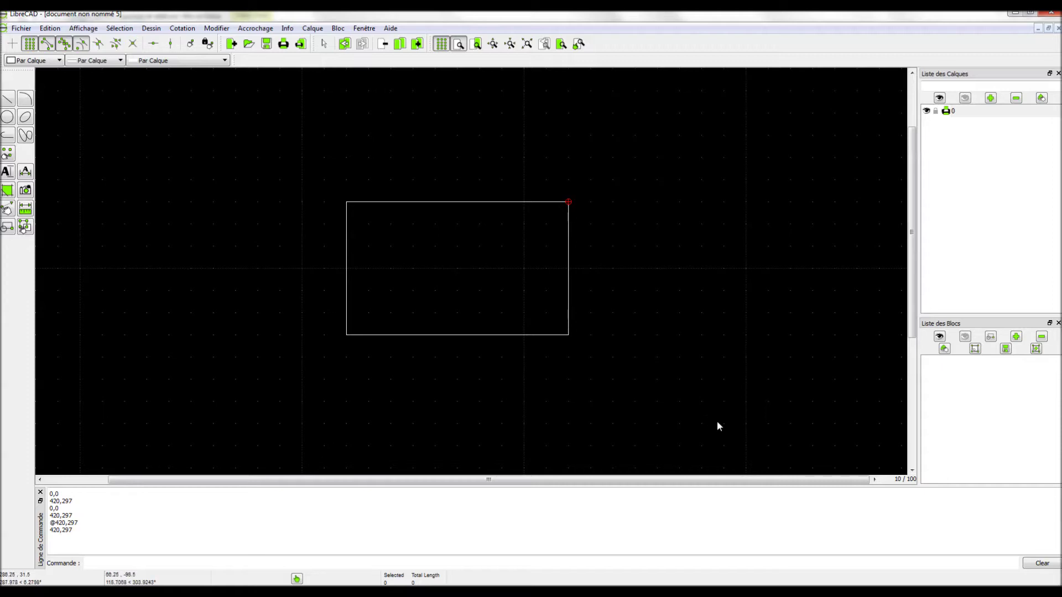
left_click_drag(736, 431, 413, 160)
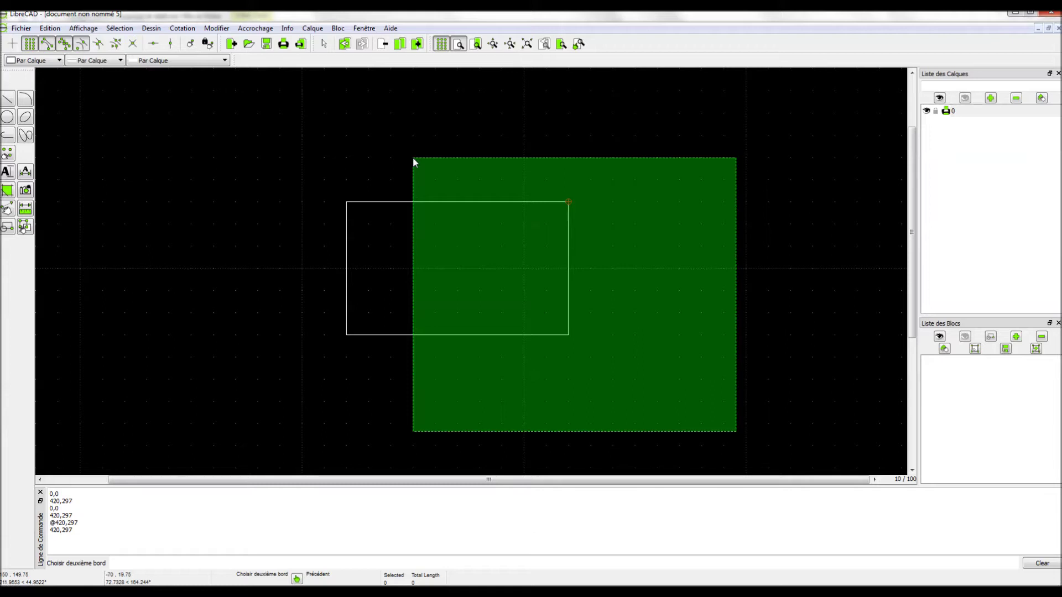
left_click(413, 159)
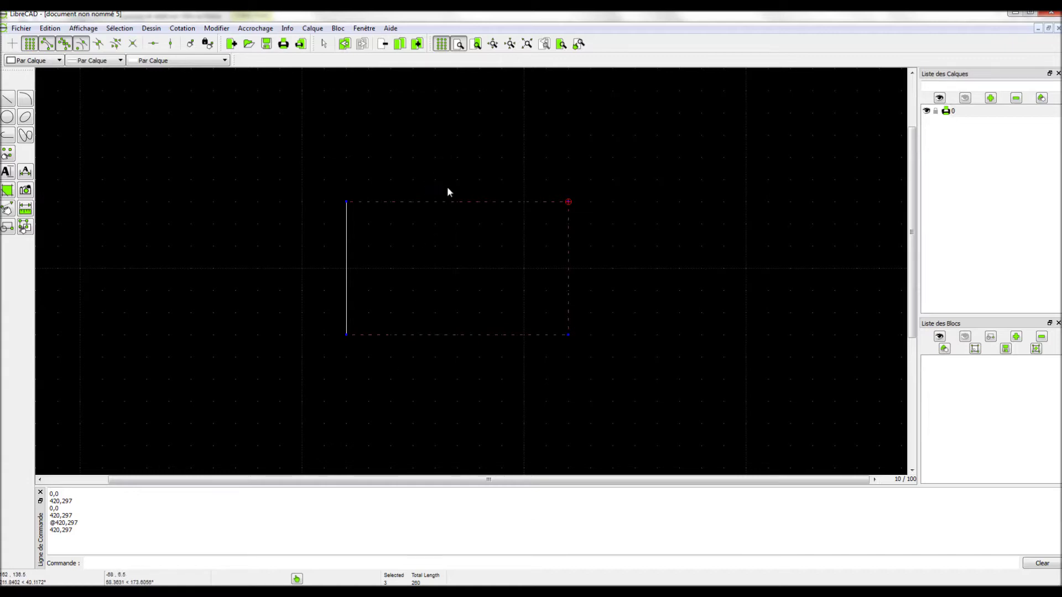
key("Escape")
Repeat the right-to-left crossing selection with two narrower windows over the rectangle's right end, and clear the selection.
left_click_drag(723, 430, 535, 124)
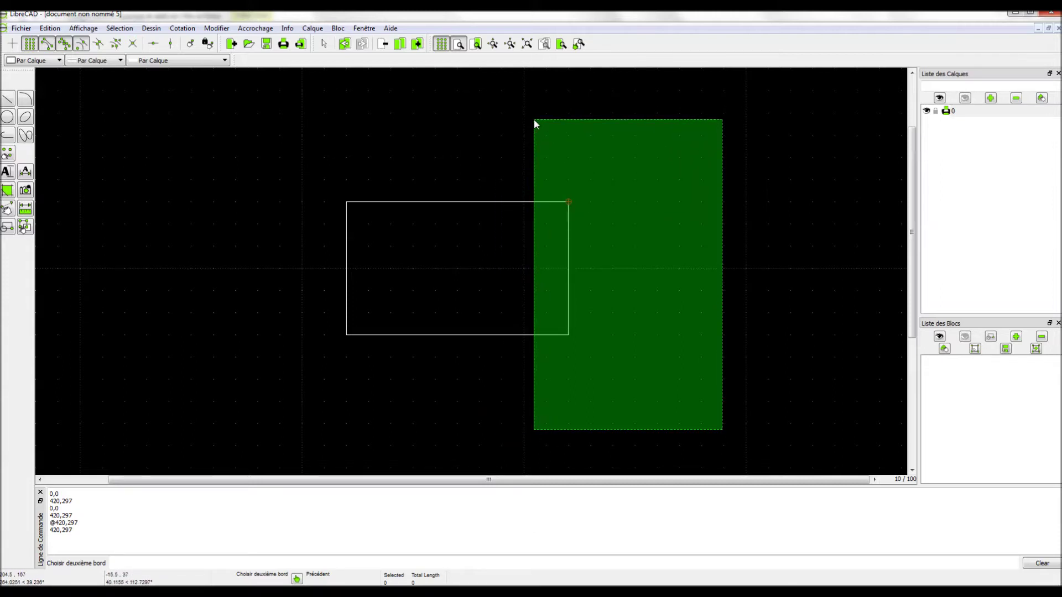
left_click_drag(534, 122, 534, 123)
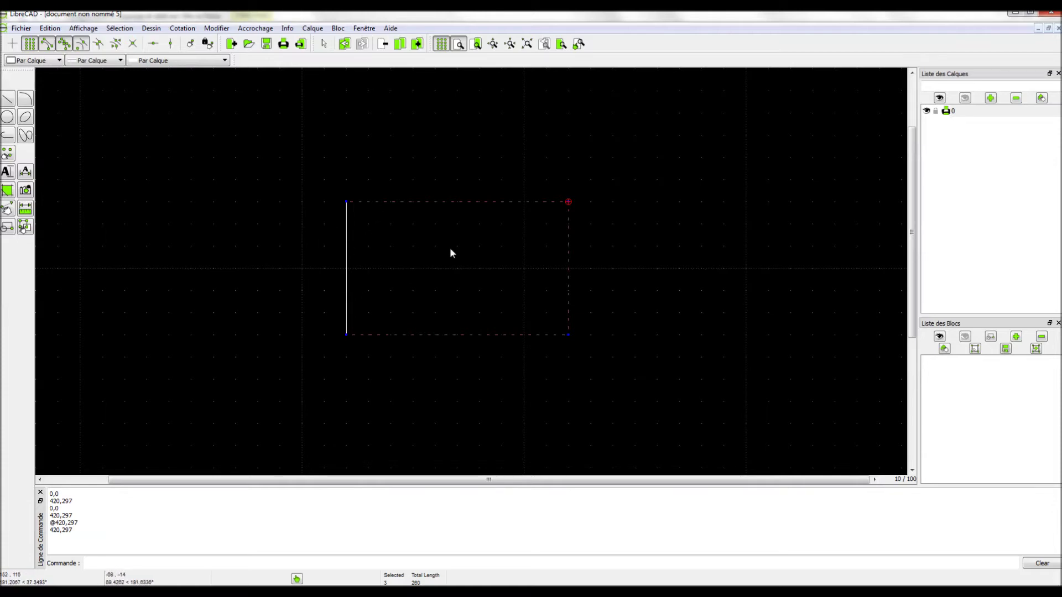
left_click_drag(652, 374, 459, 160)
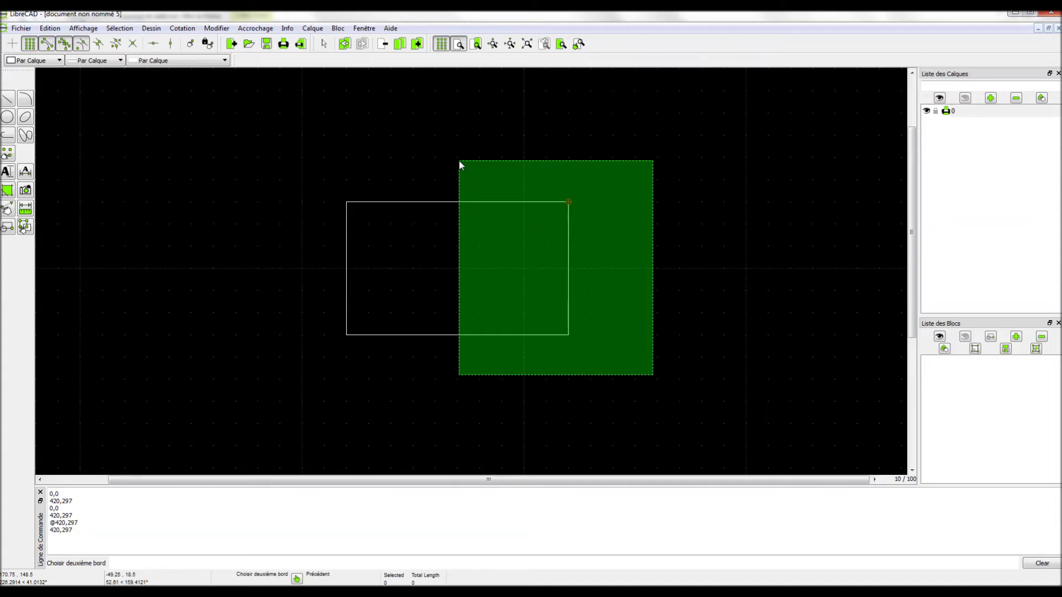
left_click_drag(460, 161, 459, 160)
key("Escape")
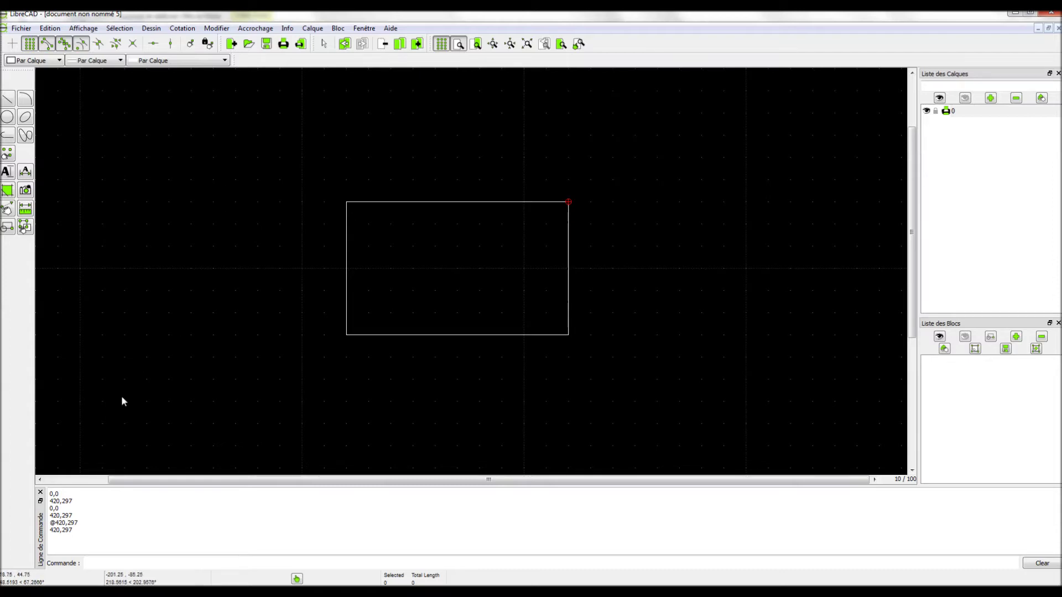
Select only the rectangle's left side with a left-to-right window from below to above the rectangle's left half.
left_click_drag(118, 421, 448, 149)
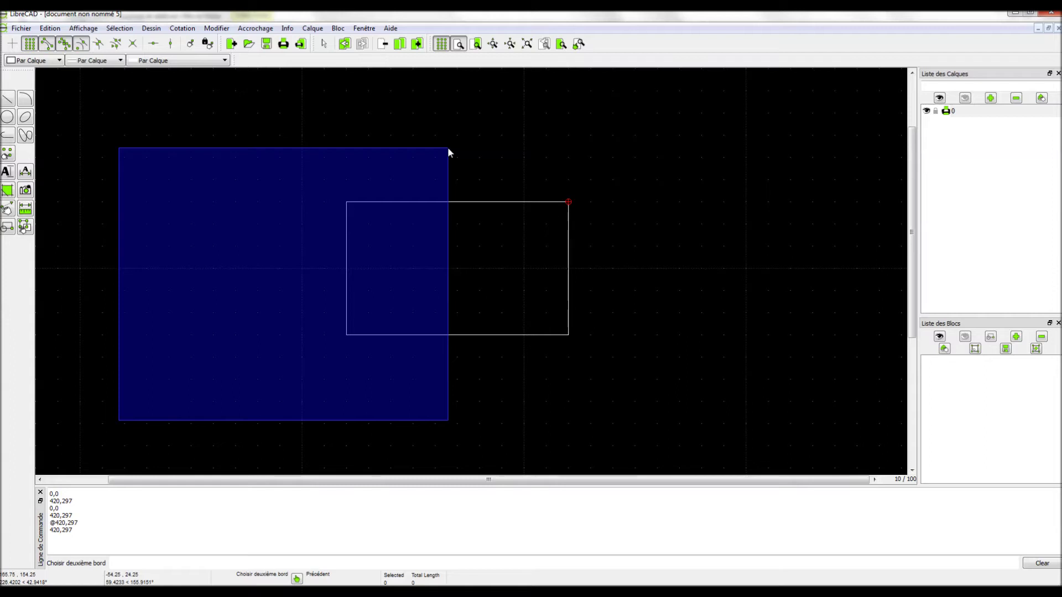
left_click_drag(449, 148, 453, 146)
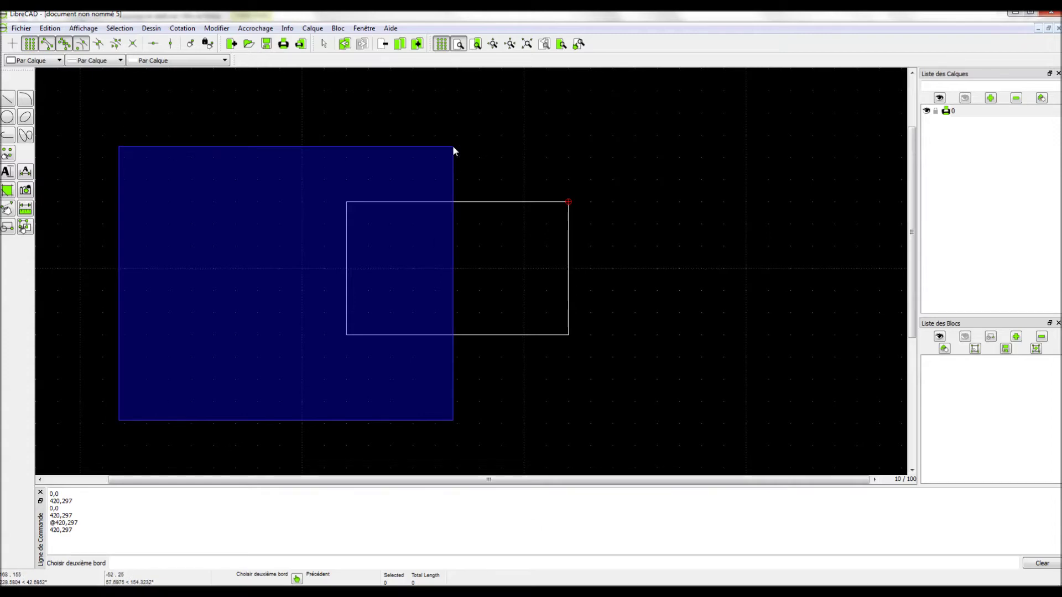
left_click_drag(453, 146, 454, 146)
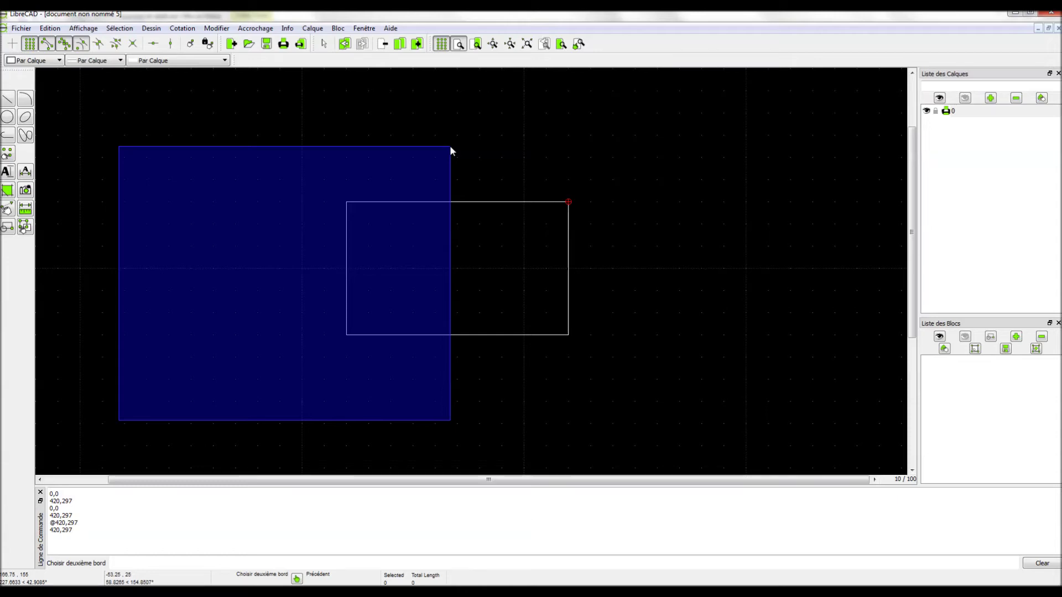
left_click_drag(450, 146, 450, 146)
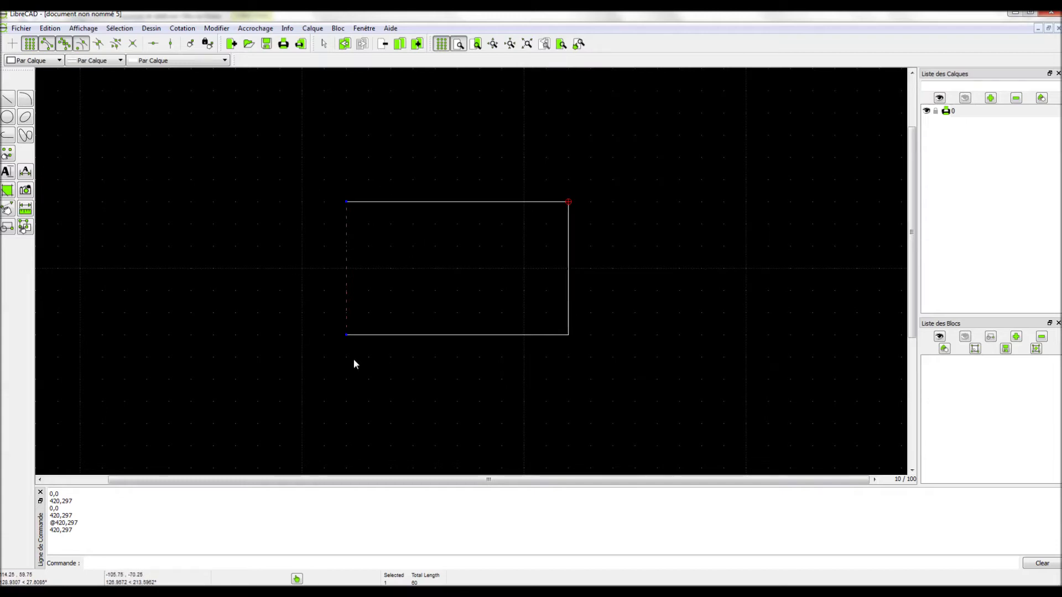
Repeat the left-to-right window selection from above to below the rectangle's left half, and clear the selection.
left_click_drag(219, 166, 461, 373)
key("Escape")
left_click_drag(242, 163, 447, 390)
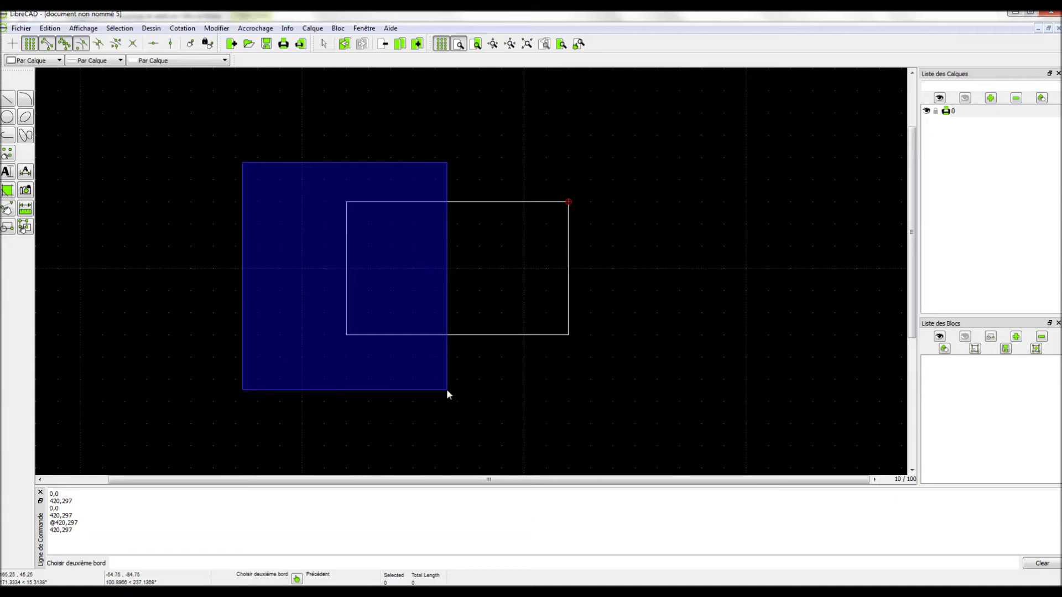
left_click_drag(447, 390, 456, 389)
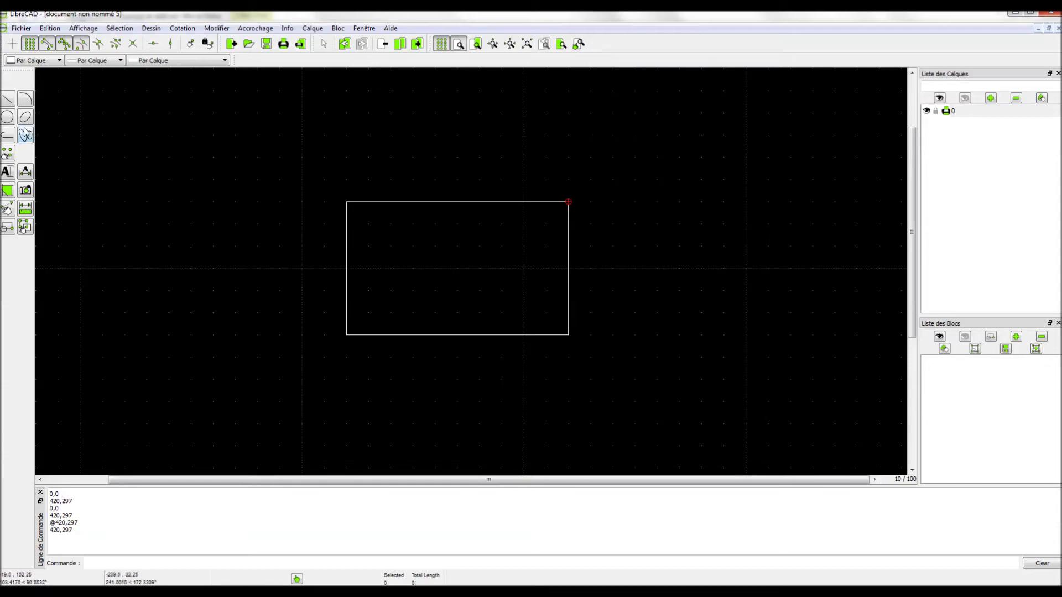
Draw two equal circles of radius about 14, one above the other, just outside the rectangle's left side.
left_click(8, 117)
left_click(7, 99)
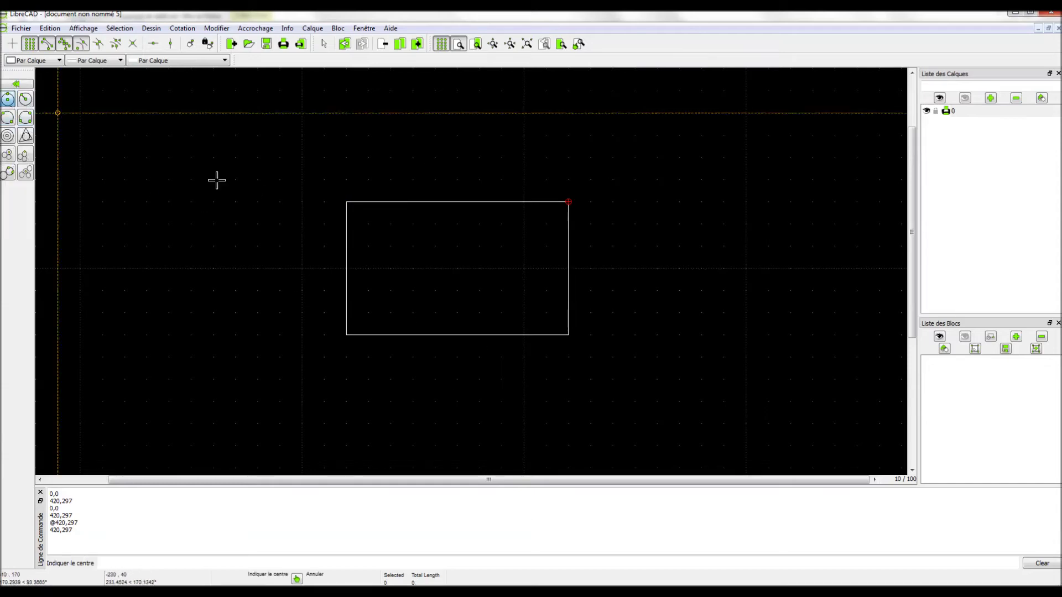
left_click(291, 251)
left_click(280, 269)
left_click(304, 355)
left_click(274, 335)
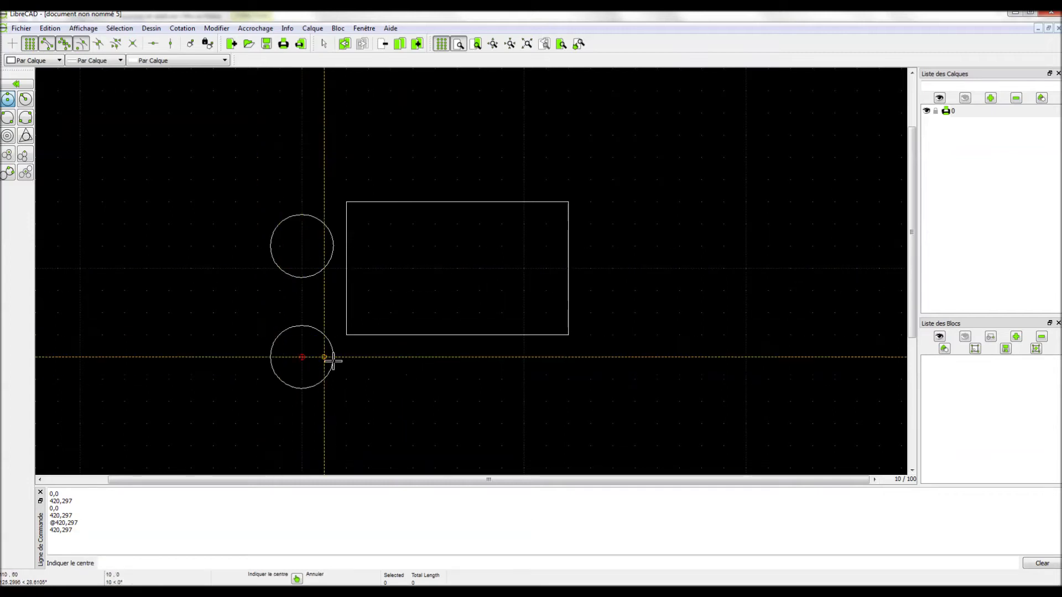
left_click(16, 84)
Try to select the two circles with left-to-right windows that enclose at most their left halves.
left_click_drag(169, 162, 304, 433)
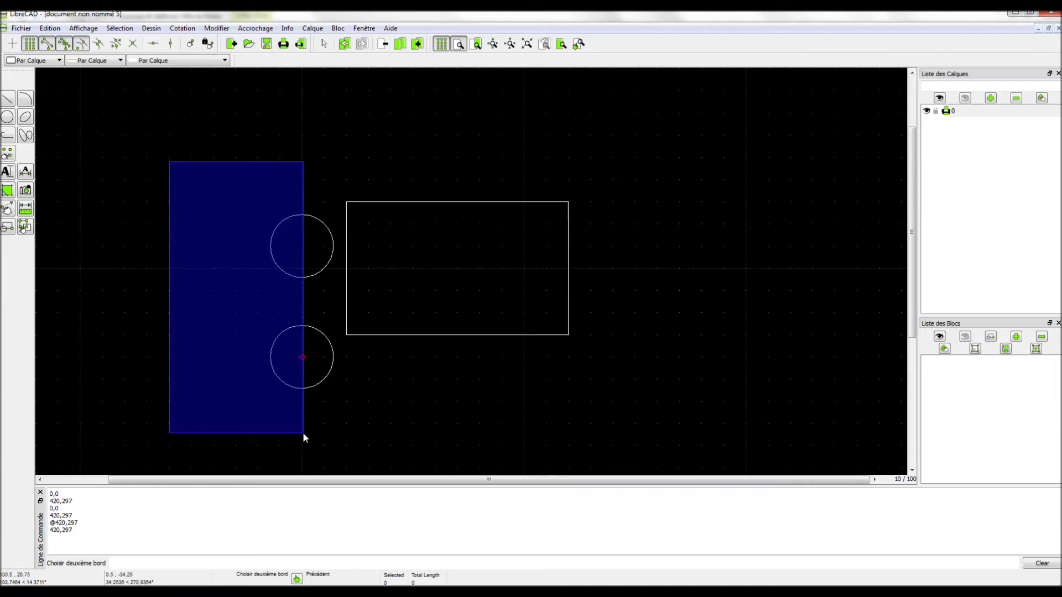
left_click(304, 432)
left_click(228, 170)
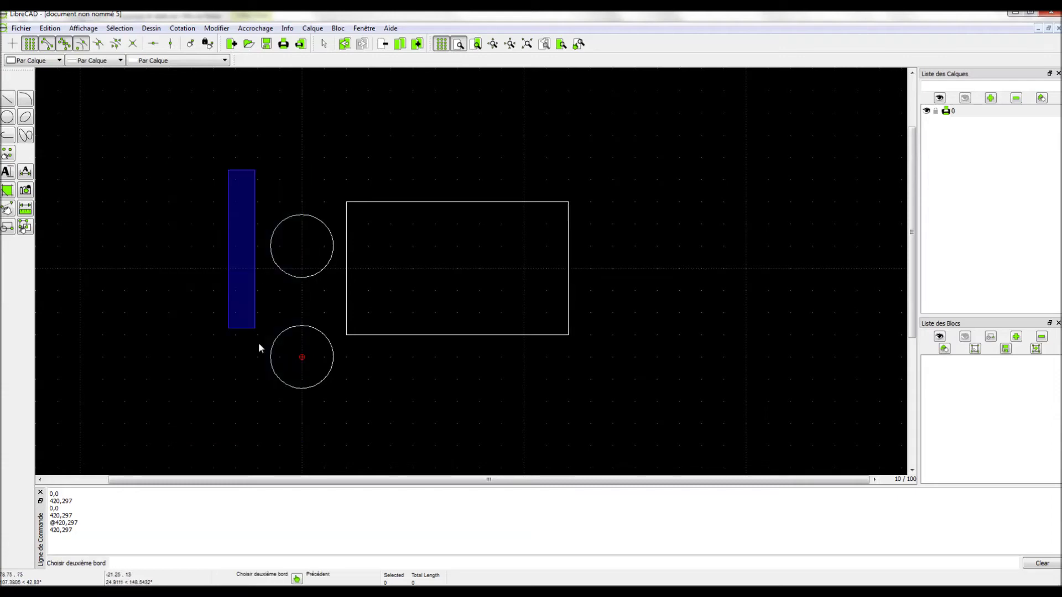
left_click(284, 436)
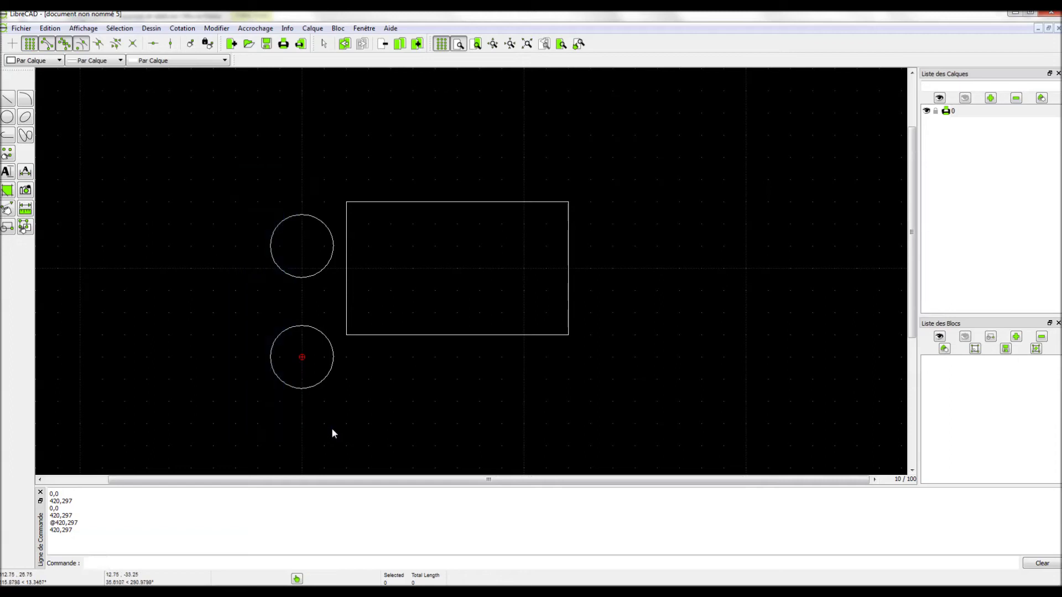
Select both circles with a narrow right-to-left crossing window over their right edges, and clear the selection.
left_click(340, 385)
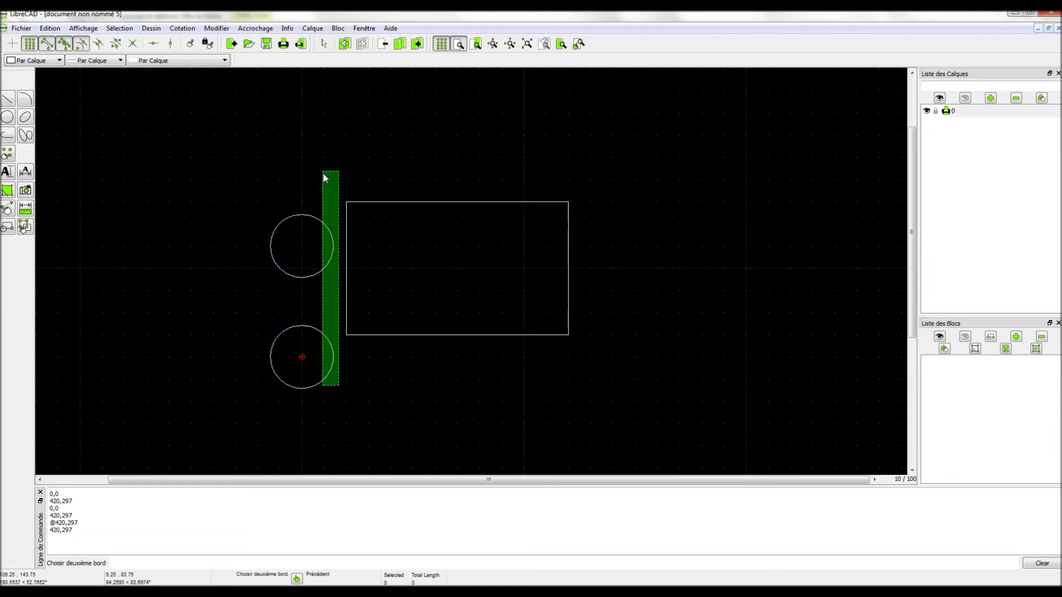
left_click(330, 205)
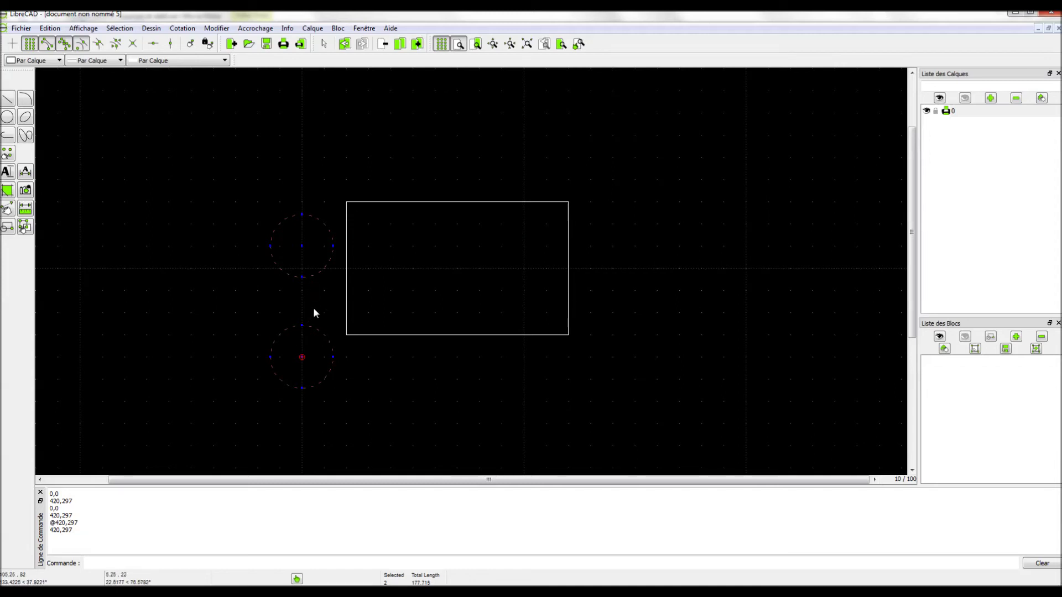
key("Escape")
Select the upper circle and try to move it upward by its centre grip and reshape it by its right grip.
left_click(304, 278)
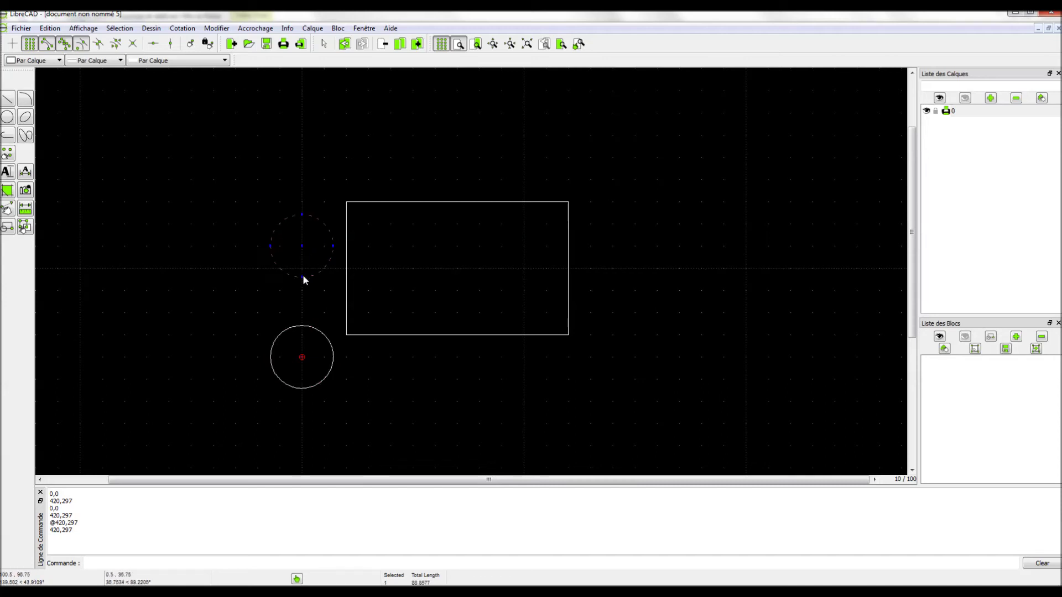
left_click_drag(301, 245, 302, 191)
left_click(302, 191)
left_click_drag(332, 246, 311, 210)
left_click(314, 211)
key("Escape")
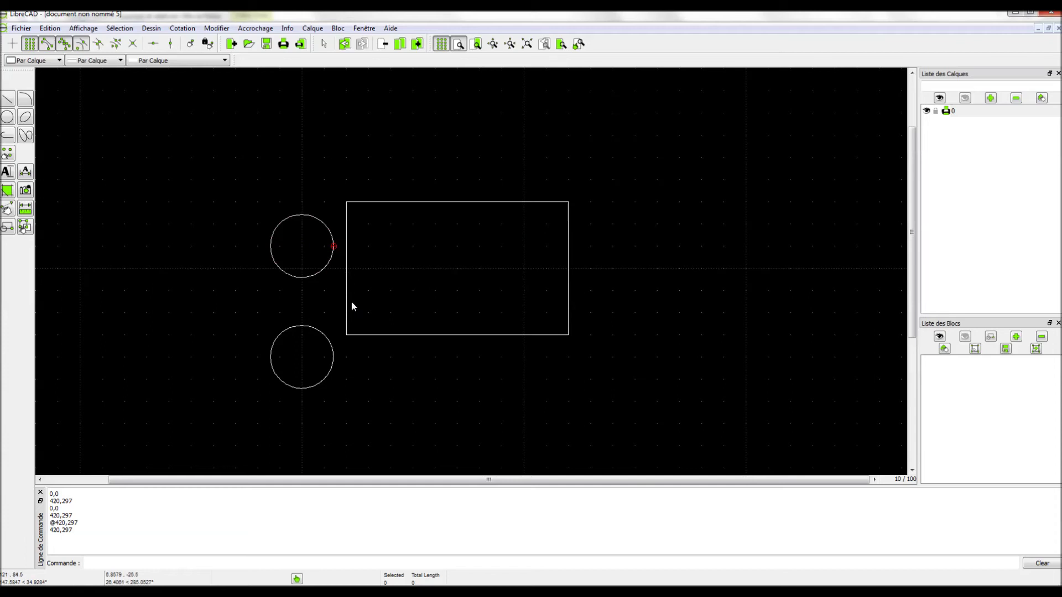
Move both endpoints of the rectangle's left side inside the rectangle to form a slanted line about 63 long.
left_click(348, 299)
left_click(347, 202)
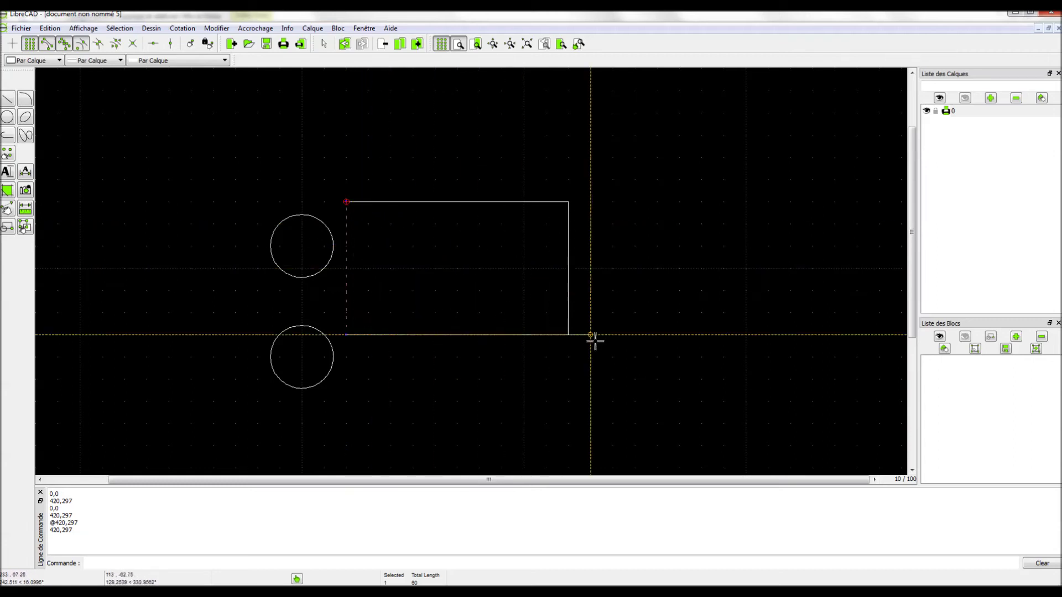
left_click(524, 268)
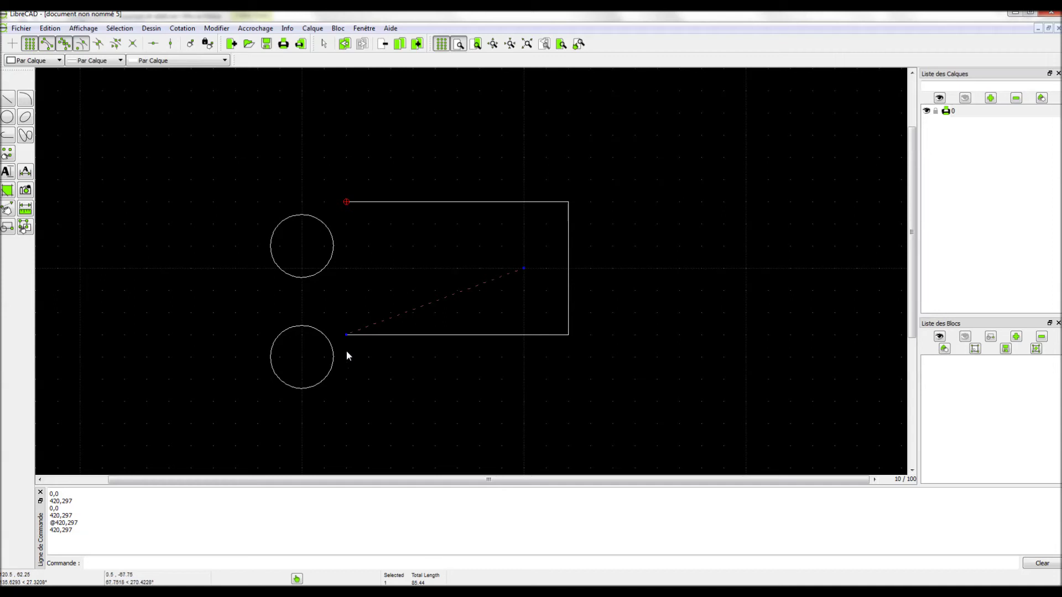
left_click(345, 334)
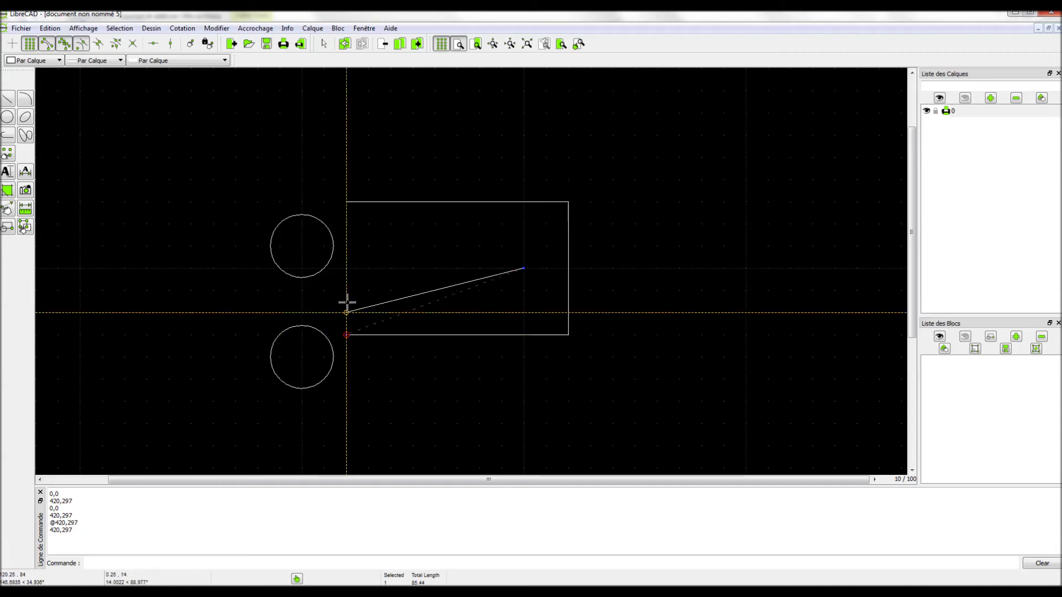
left_click(391, 224)
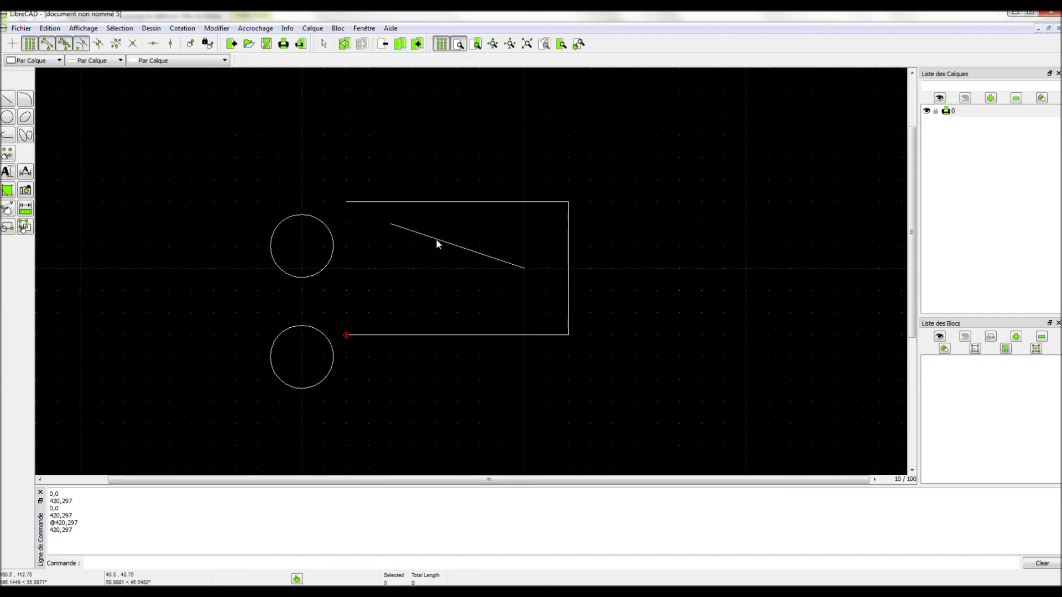
Select both circles and the rectangle's bottom side together, and clear the selection.
left_click(315, 276)
left_click(323, 338)
left_click(364, 335)
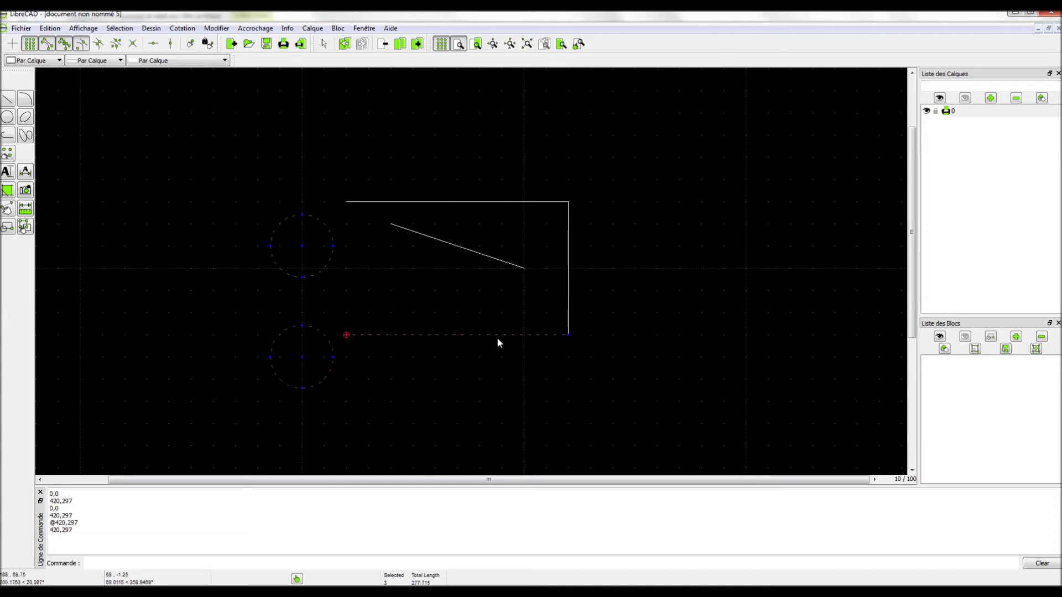
left_click(378, 247)
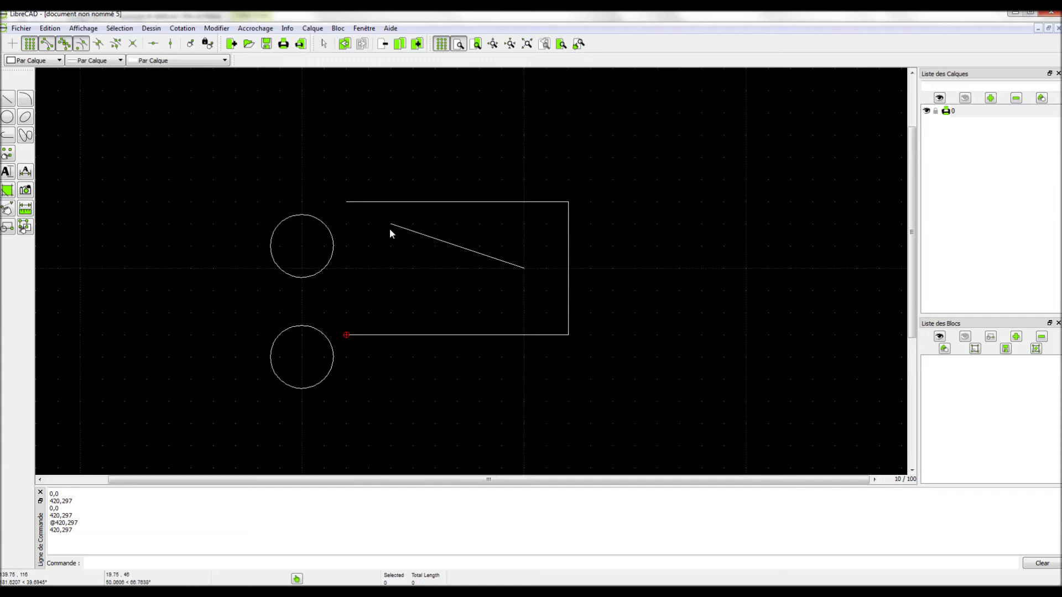
Select the upper circle, try to move it to the left by its centre grip, and cancel the move.
left_click(333, 245)
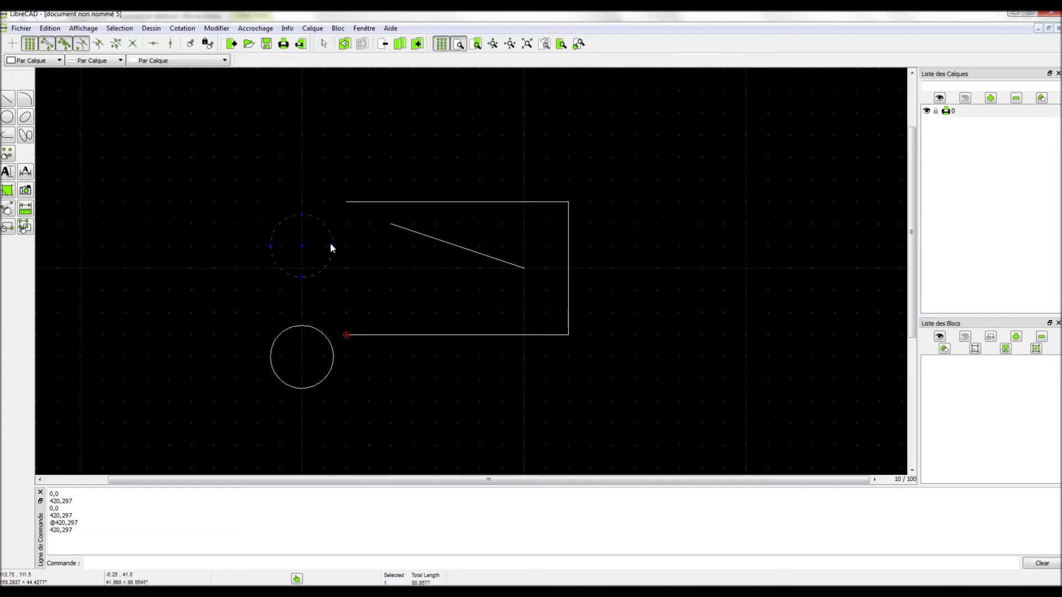
left_click(302, 245)
left_click(327, 250)
left_click_drag(302, 245, 230, 230)
key("Escape")
key("Escape")
Select the slanted line, start moving its upper-left endpoint downward, and cancel the change.
left_click(410, 230)
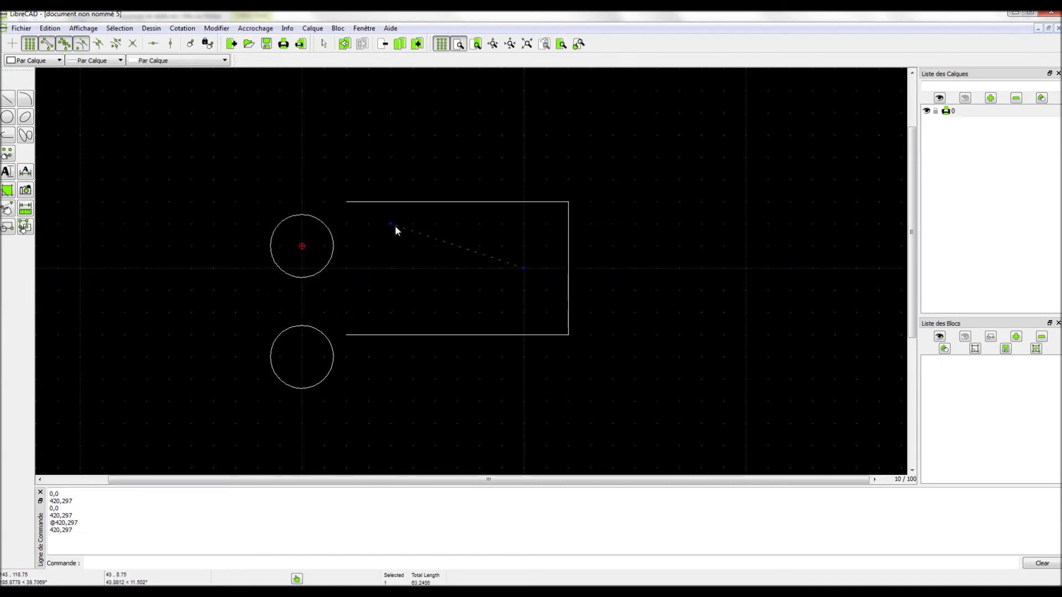
left_click_drag(390, 223, 387, 282)
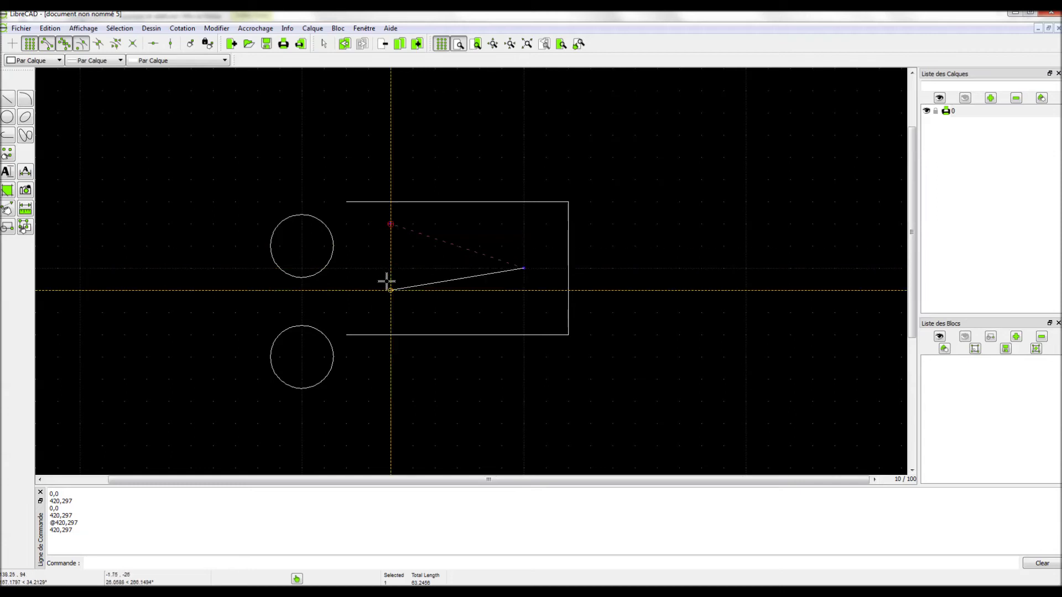
key("Escape")
key("Escape")
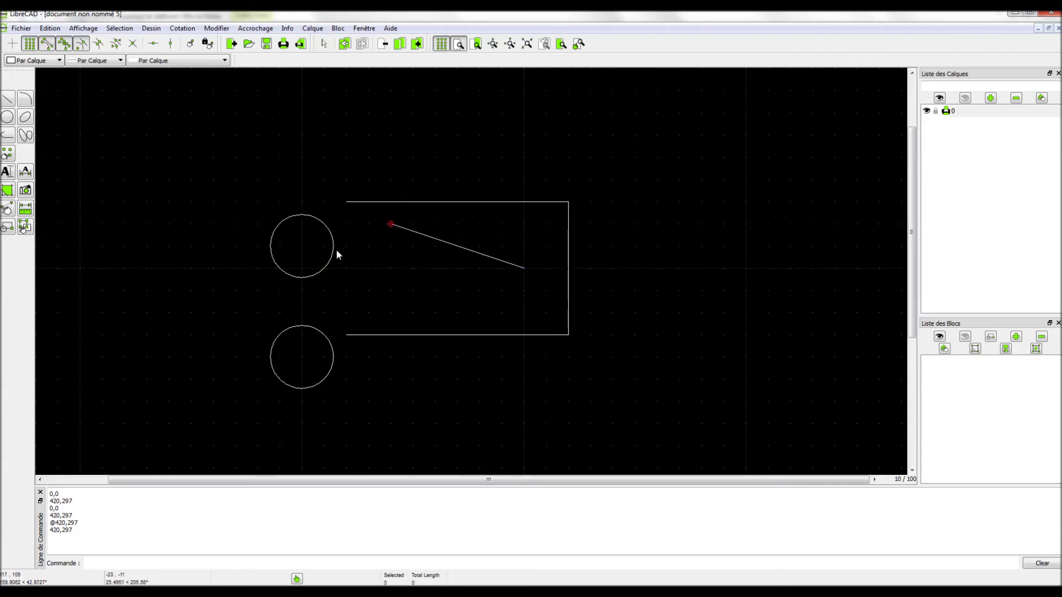
Reselect the upper circle and cancel the move started from its centre grip.
left_click(334, 252)
left_click(302, 246)
key("Escape")
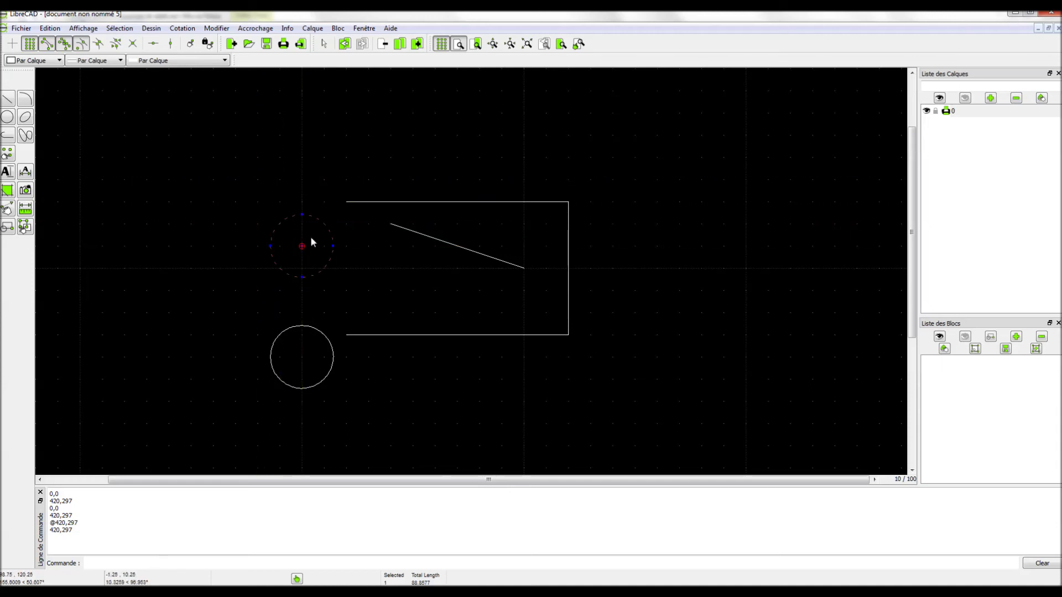
Try to shrink the upper circle from its right quadrant grip, and cancel the resize.
left_click(334, 246)
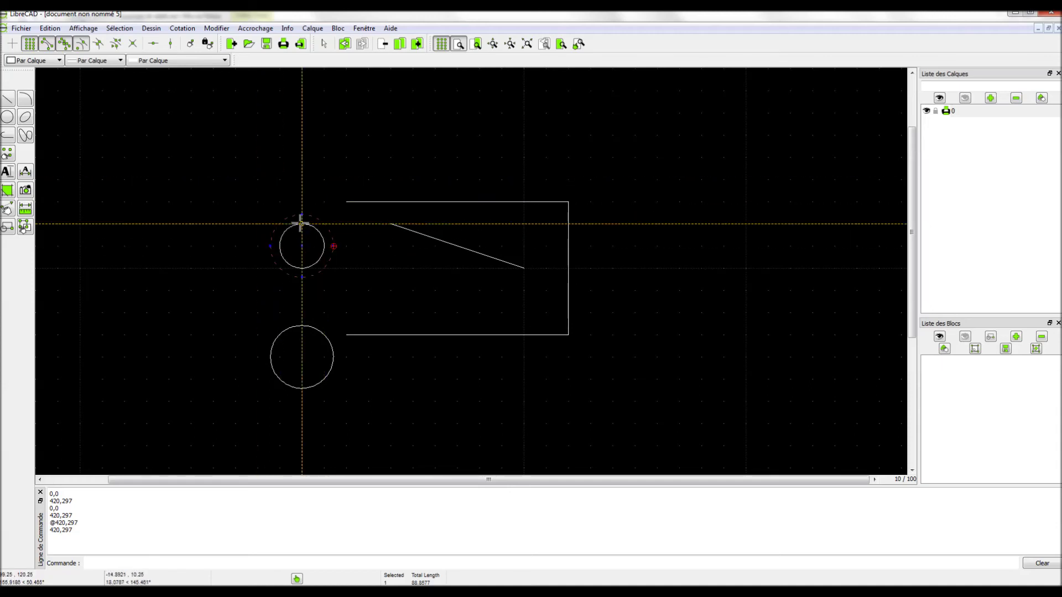
left_click(333, 245)
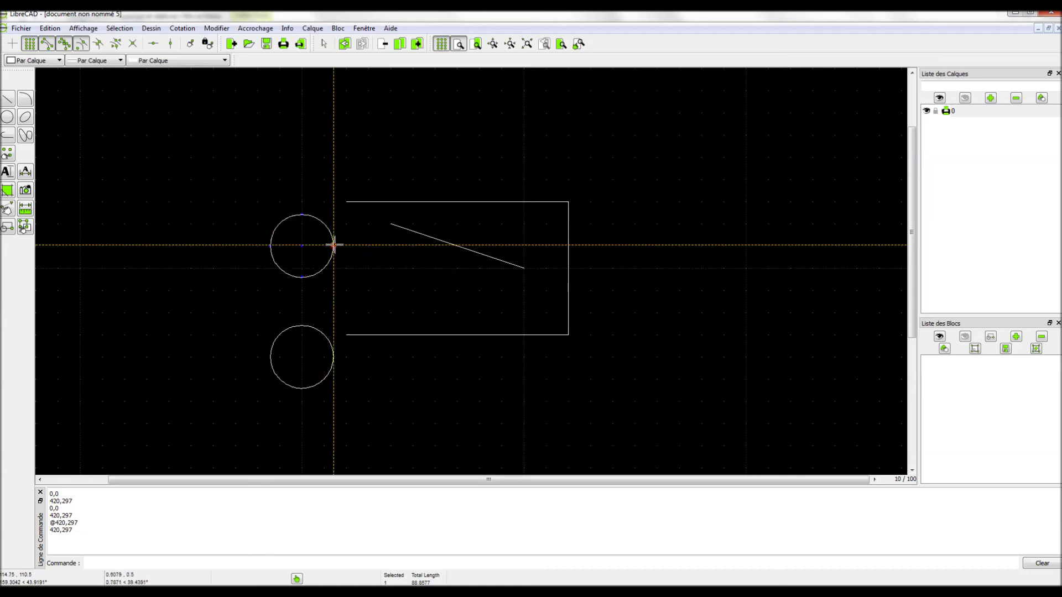
left_click(333, 246)
left_click(270, 244)
left_click(304, 217)
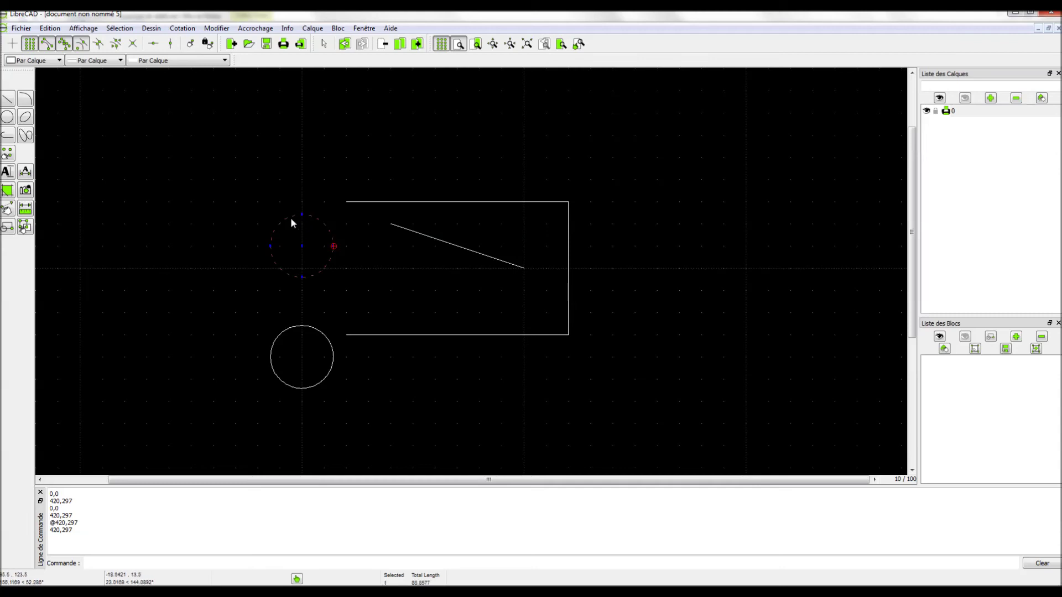
Enlarge the upper circle by moving its bottom quadrant grip down to the nearest grid point below, and clear the selection.
left_click(301, 276)
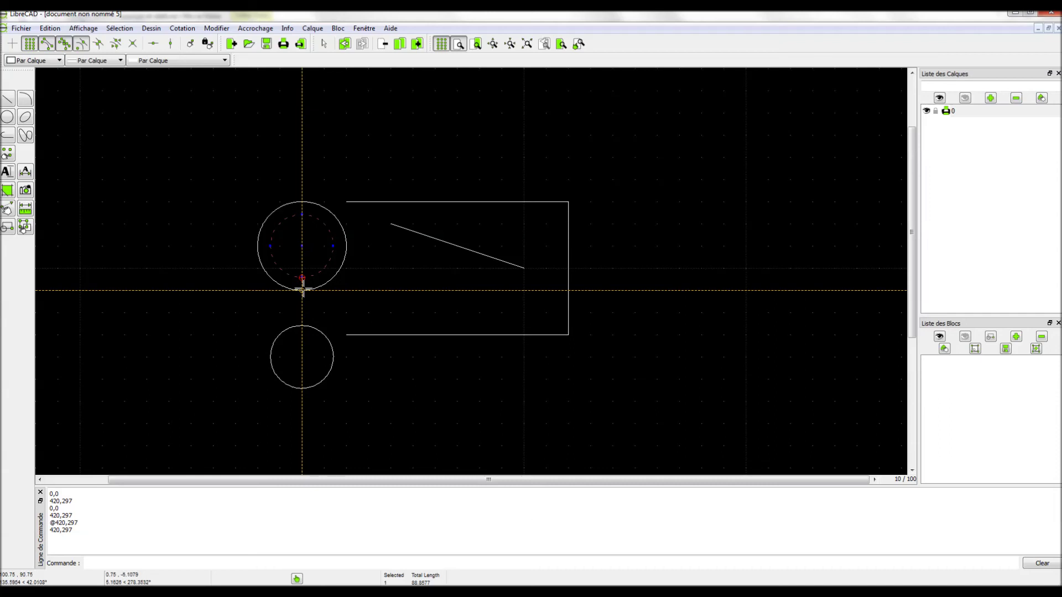
left_click(301, 275)
left_click(301, 277)
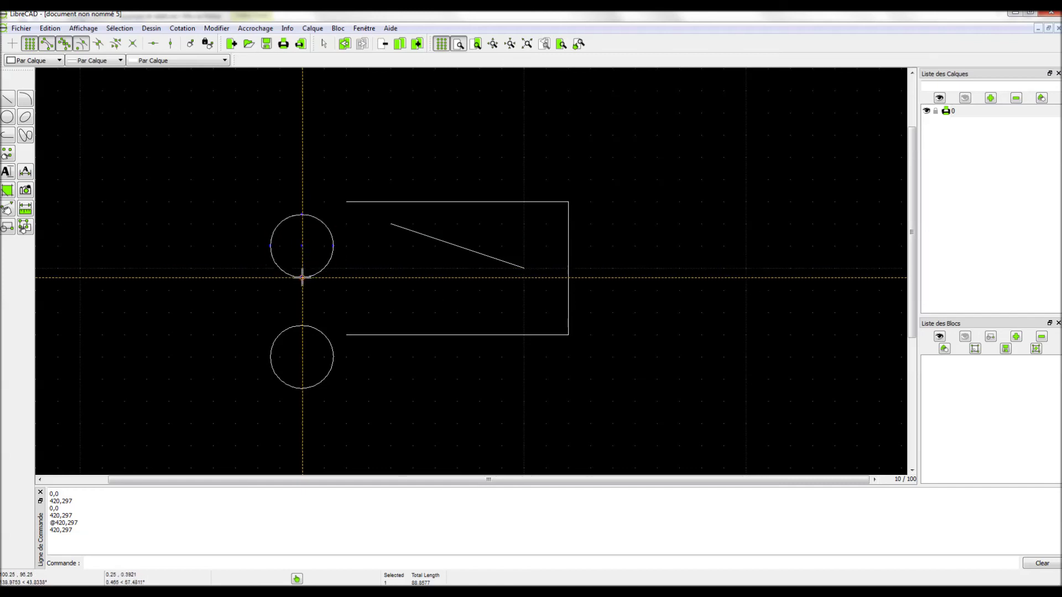
left_click(302, 290)
key("Escape")
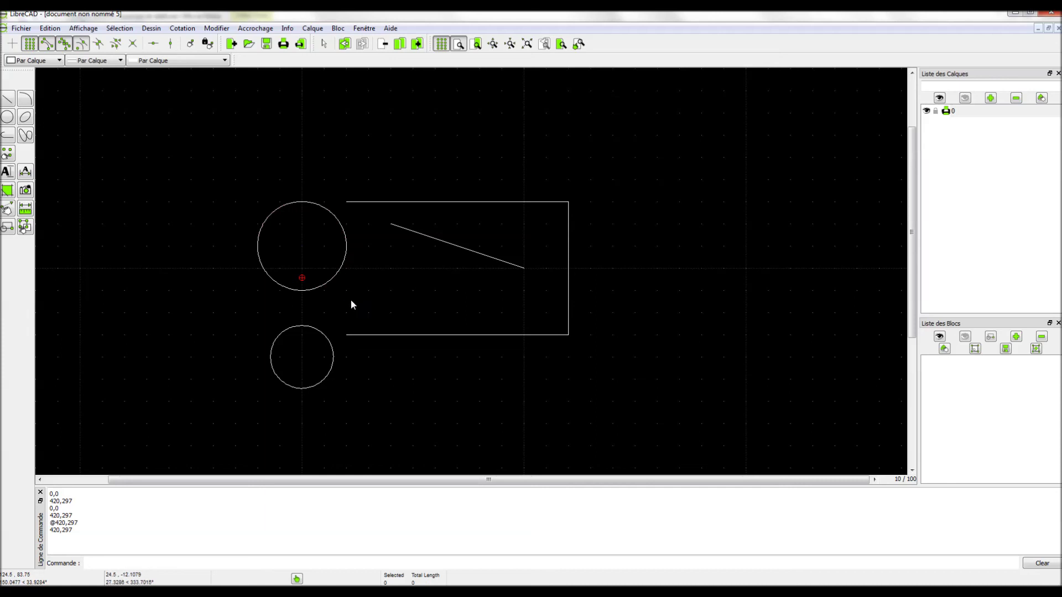
left_click(321, 284)
key("Escape")
mouse_move(455, 284)
middle_mouse_down()
mouse_move(458, 308)
mouse_move(481, 267)
middle_mouse_up()
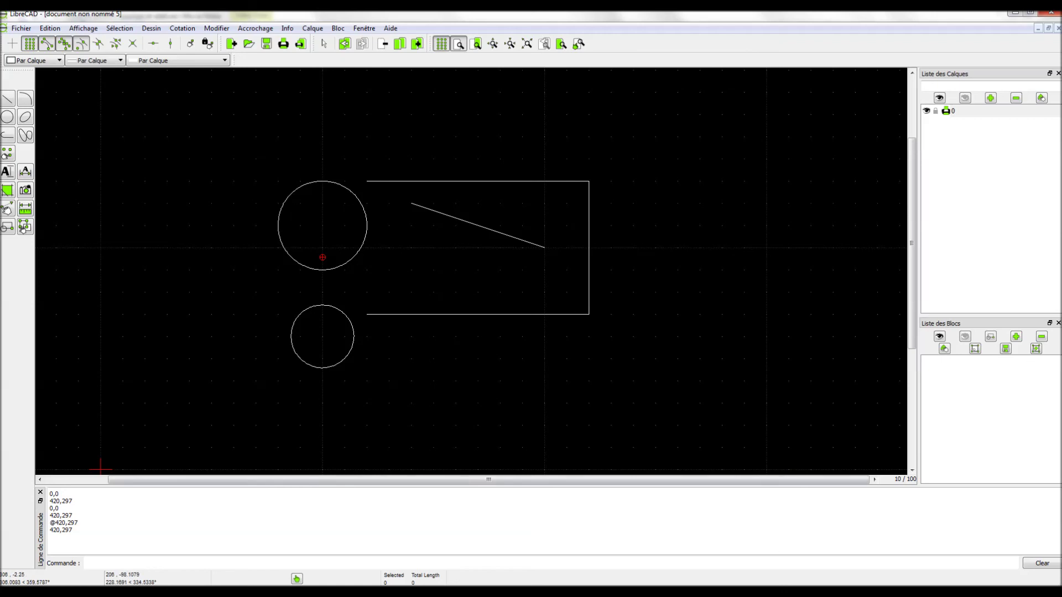
mouse_move(770, 593)
left_click(739, 556)
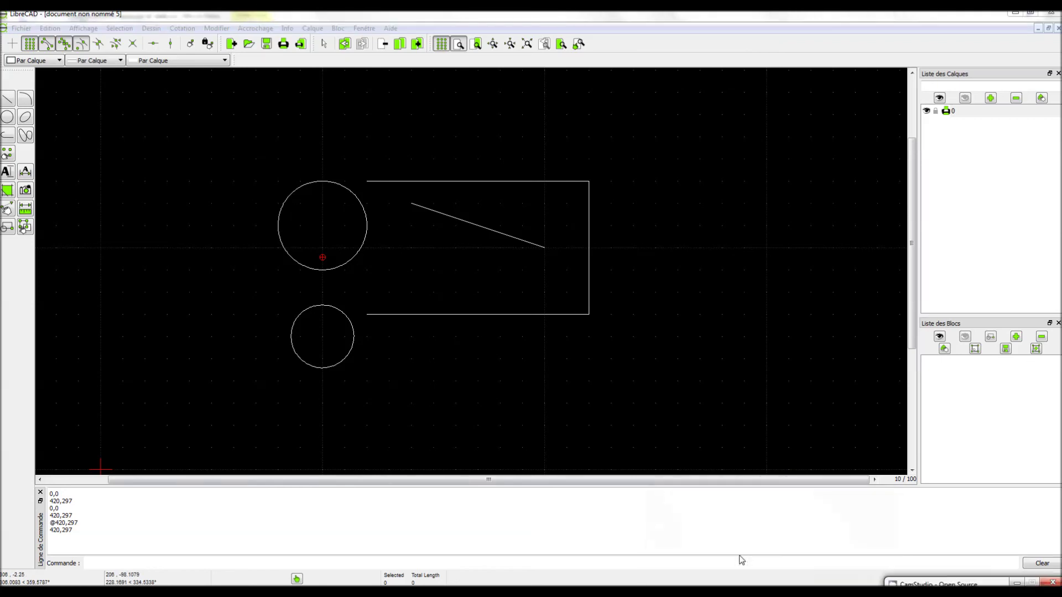